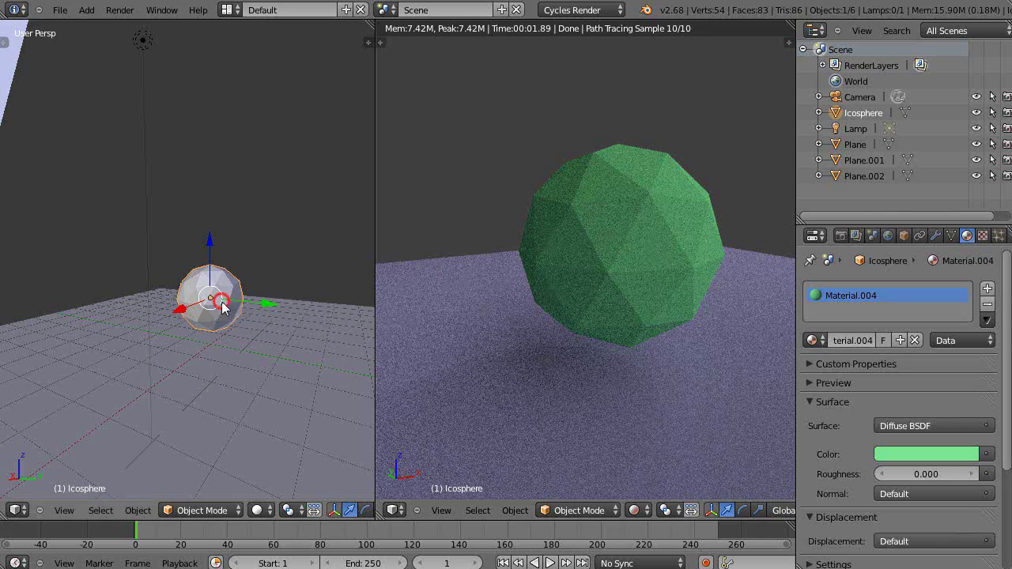
# - Select Plane.001, raise it along Z above the icosphere, and start scaling it up
pyautogui.moveTo(218, 302); pyautogui.dragTo(225, 307, button='middle')
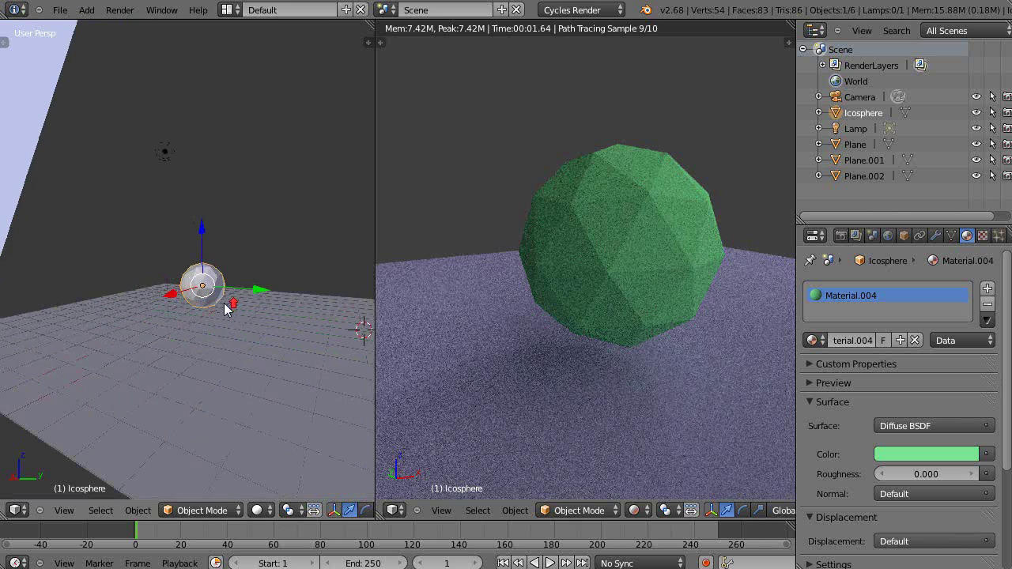
pyautogui.click(859, 160)
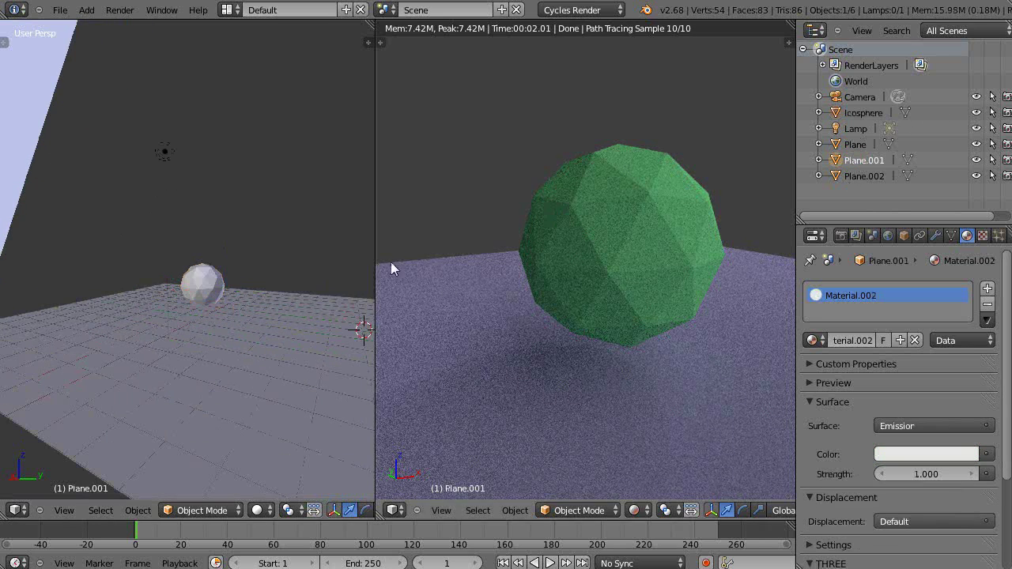
pyautogui.scroll(-4, 313, 328)
pyautogui.moveTo(281, 467); pyautogui.dragTo(291, 475, button='middle')
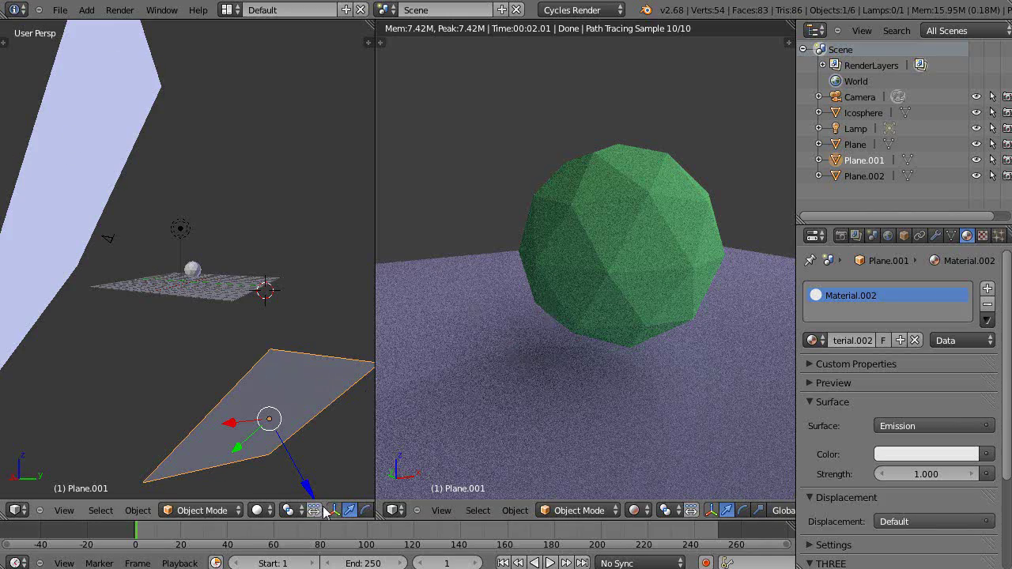
pyautogui.moveTo(307, 492); pyautogui.dragTo(195, 271)
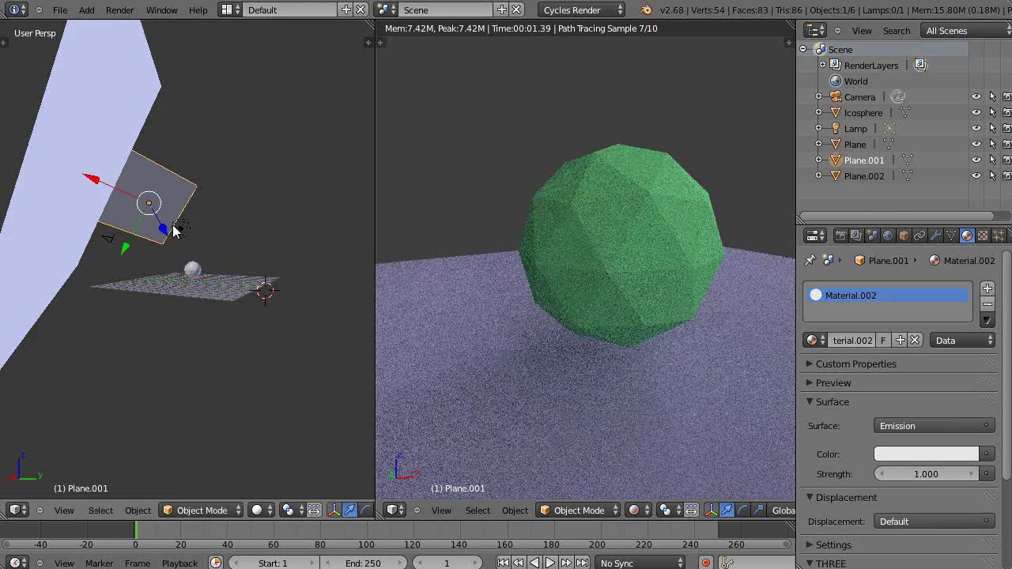
pyautogui.press('s')
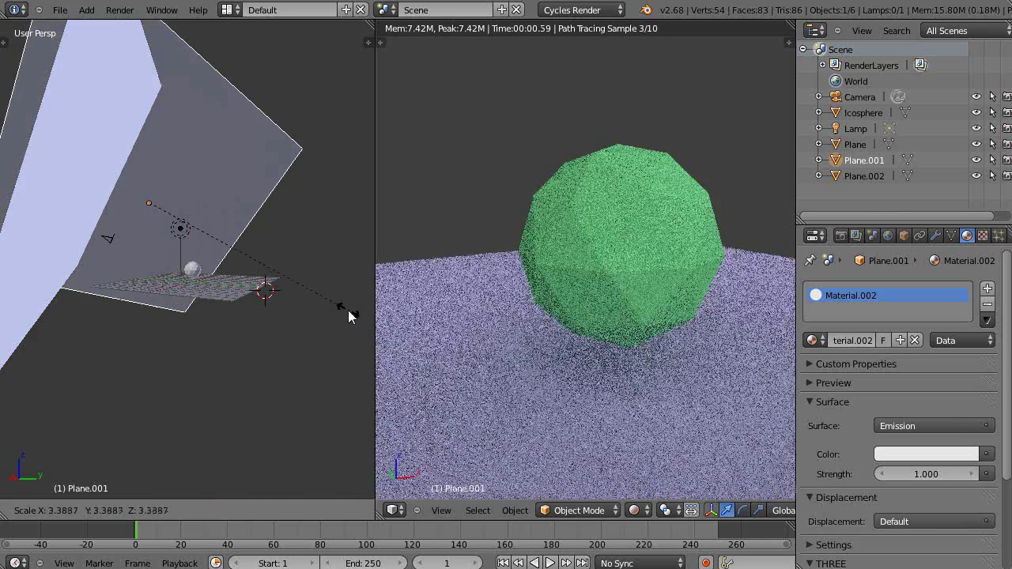
# - Confirm the plane's enlarged size and try Emission Strength values of 189 and 57
pyautogui.click(234, 253)
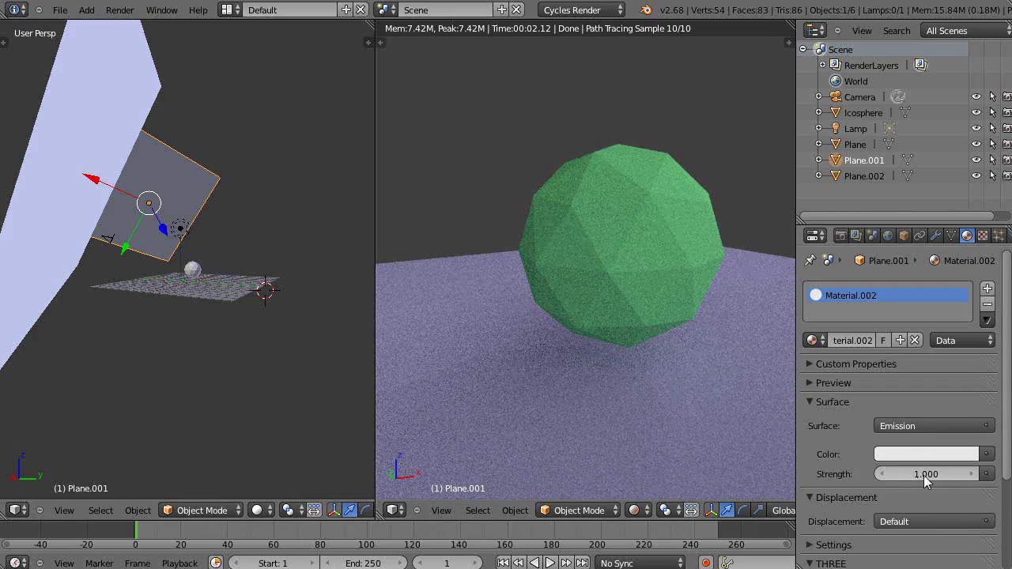
pyautogui.click(925, 475)
pyautogui.write('189')
pyautogui.press('Return')
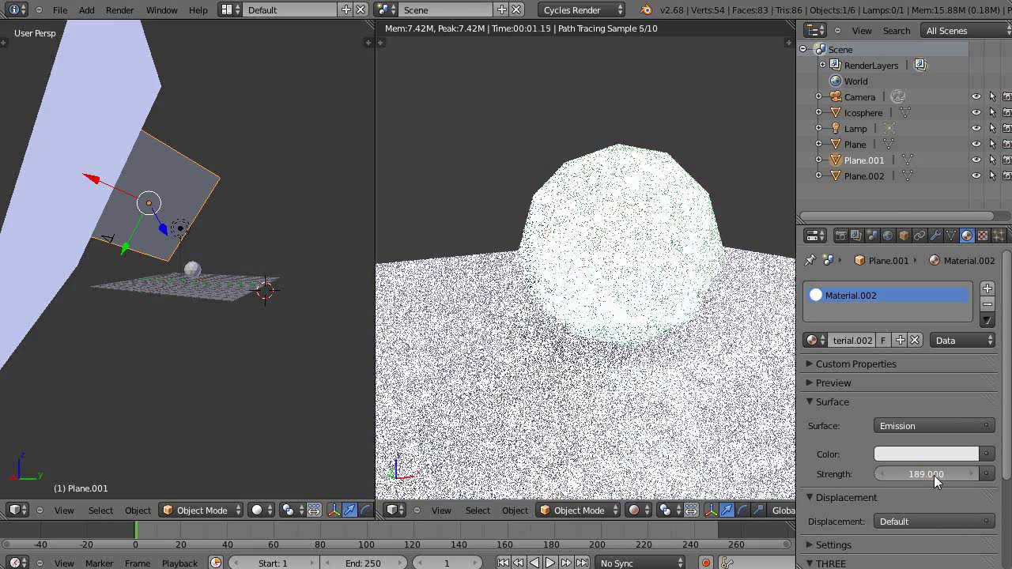
pyautogui.moveTo(935, 481); pyautogui.dragTo(926, 474)
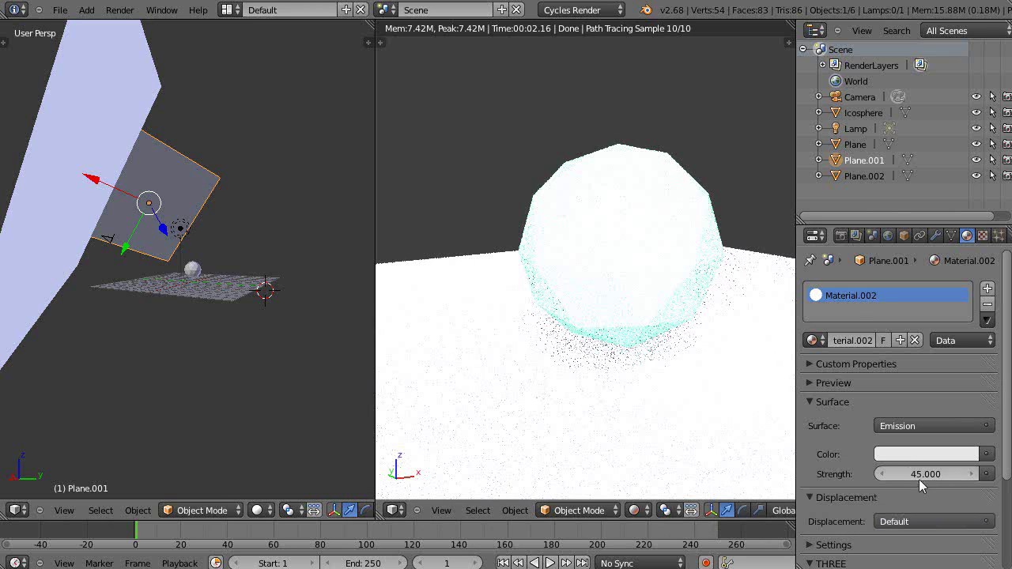
# - Set the plane's Emission Strength back to 1
pyautogui.click(919, 479)
pyautogui.write('1')
pyautogui.press('Return')
pyautogui.moveTo(164, 277); pyautogui.dragTo(169, 266, button='middle')
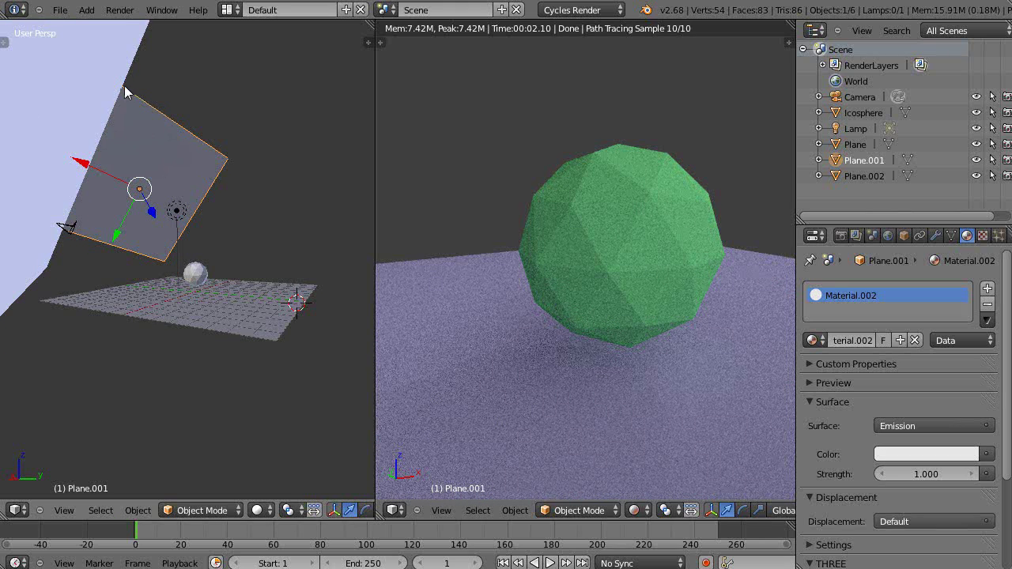
# - View the plane edge-on and move it about 13 units along its local Z axis
pyautogui.moveTo(223, 240); pyautogui.dragTo(242, 92, button='middle')
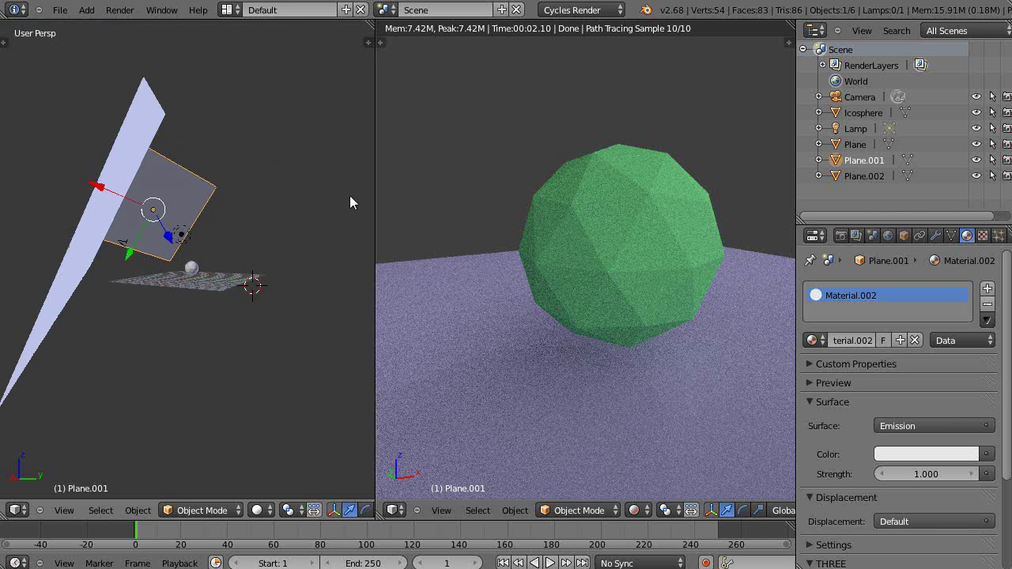
pyautogui.scroll(3, 269, 273)
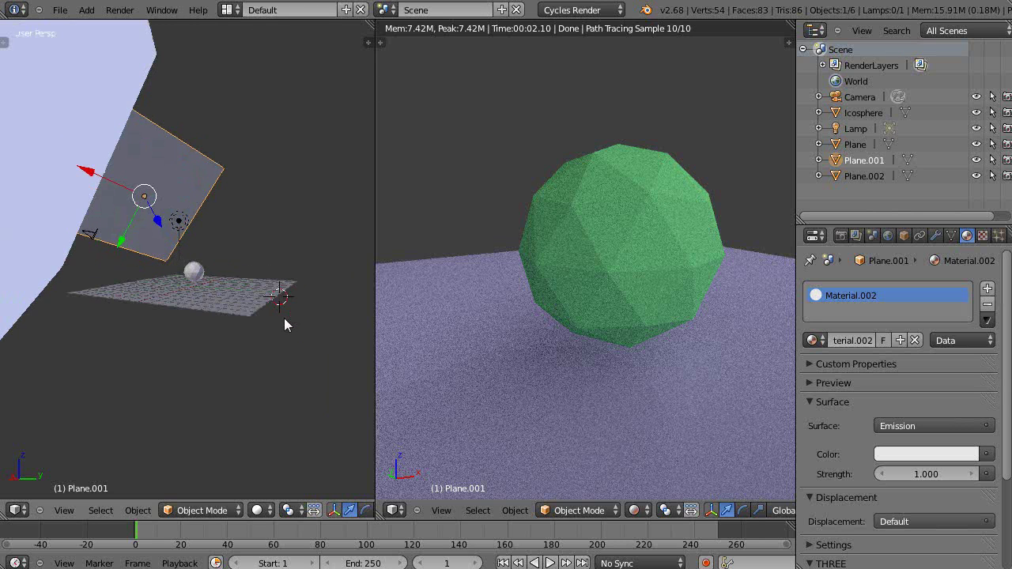
pyautogui.scroll(3, 283, 318)
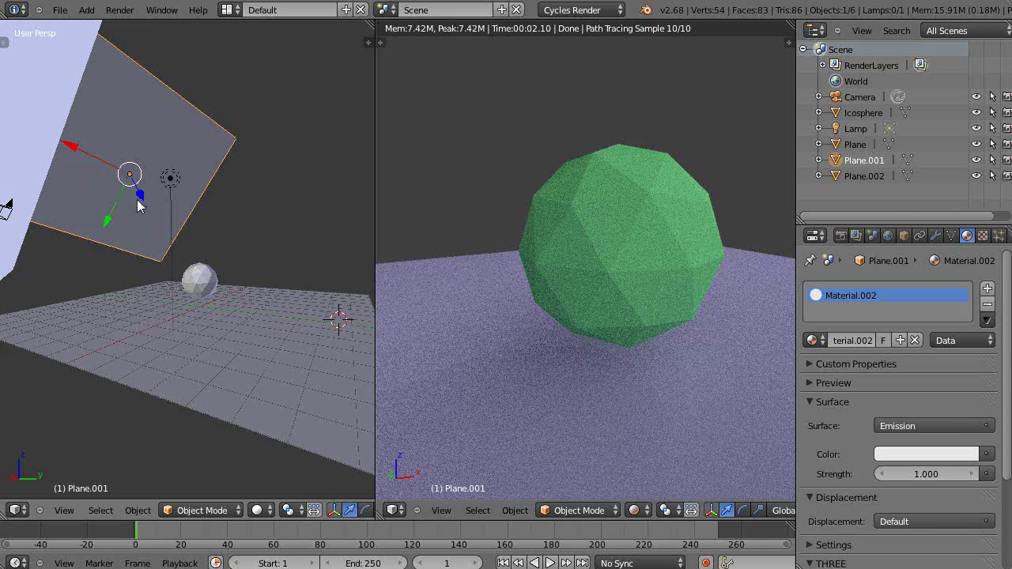
pyautogui.moveTo(145, 202)
pyautogui.mouseDown()
pyautogui.moveTo(161, 256)
pyautogui.moveTo(147, 204)
pyautogui.mouseUp()
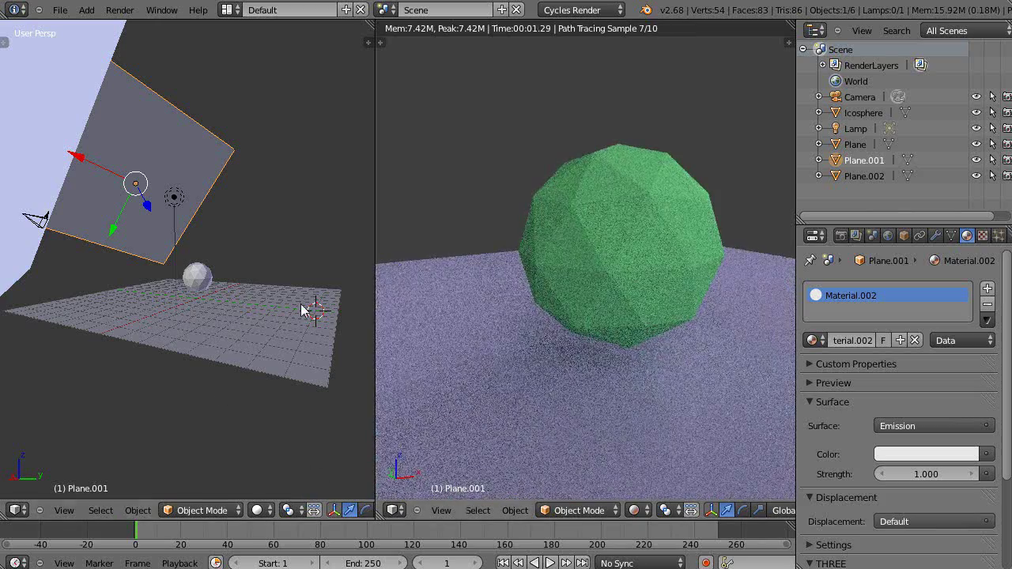
# - Zoom the viewport in on the icosphere as the render finishes at 10/10 samples
pyautogui.scroll(2, 220, 293)
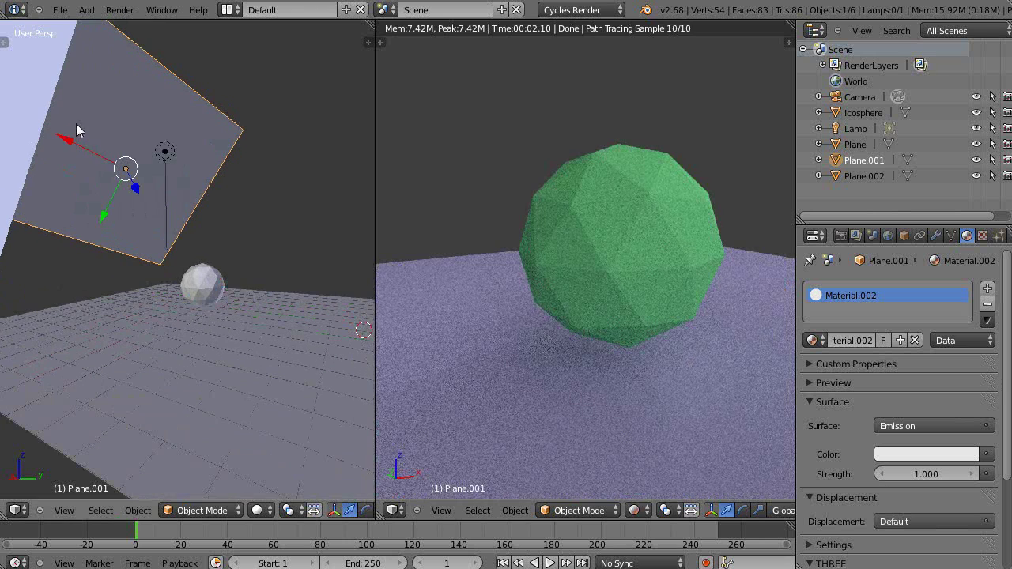
# - Select the icosphere and review Material.004's green Diffuse BSDF settings
pyautogui.rightClick(207, 293)
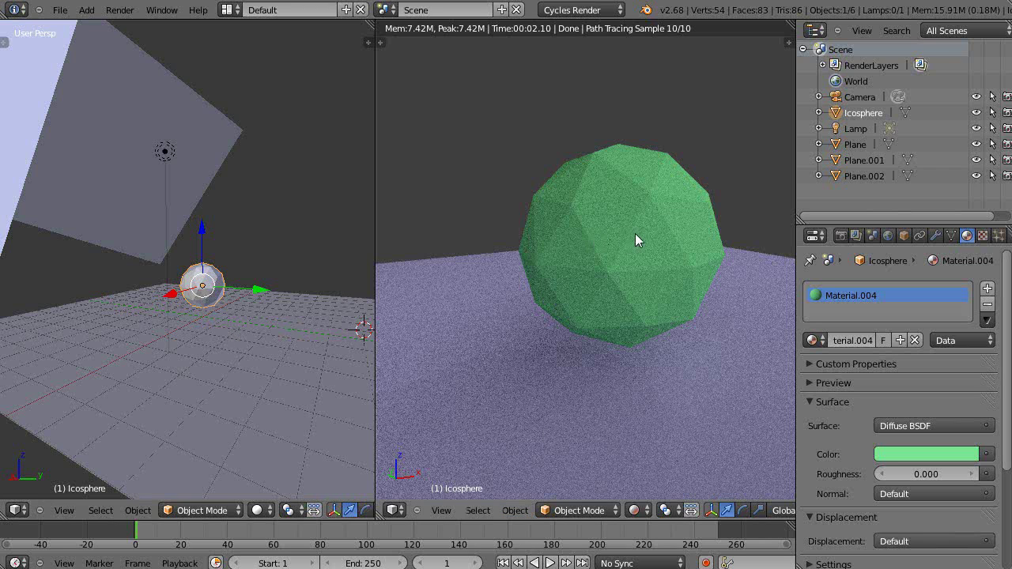
pyautogui.scroll(-3, 921, 456)
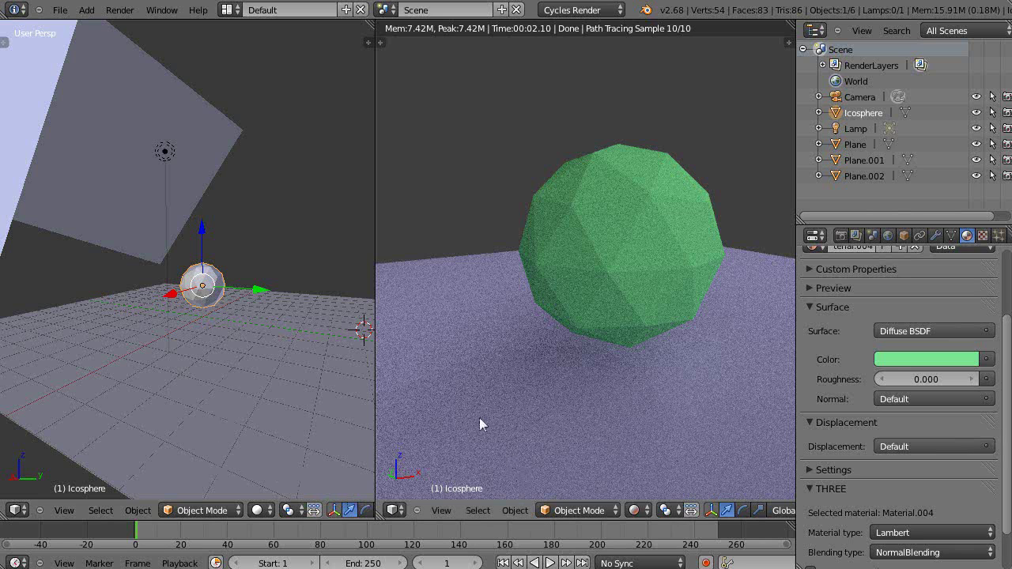
# - Turn the rendered view area into a Node Editor and rebalance the area widths
pyautogui.click(395, 510)
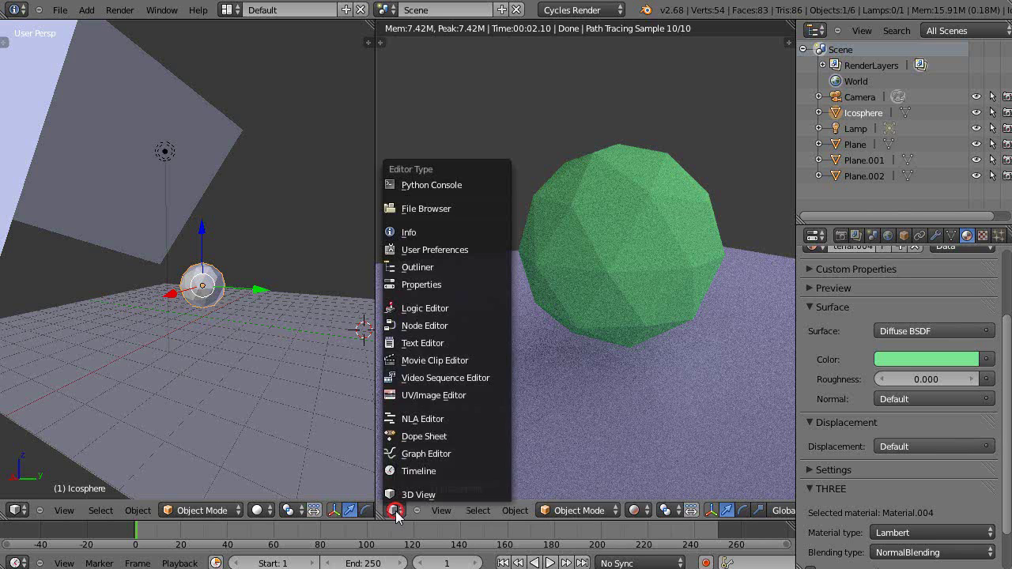
pyautogui.click(419, 325)
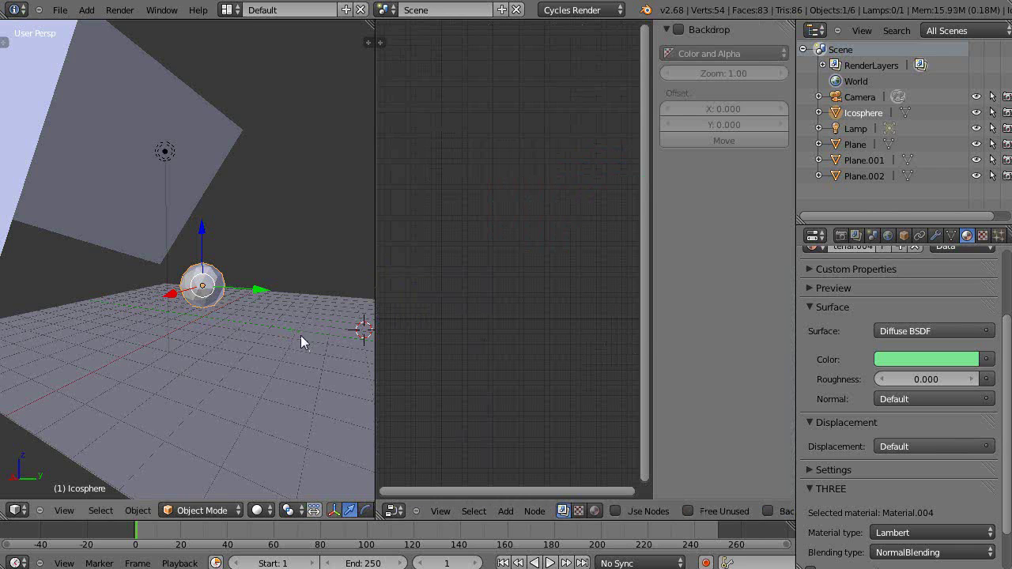
pyautogui.moveTo(376, 339); pyautogui.dragTo(278, 350)
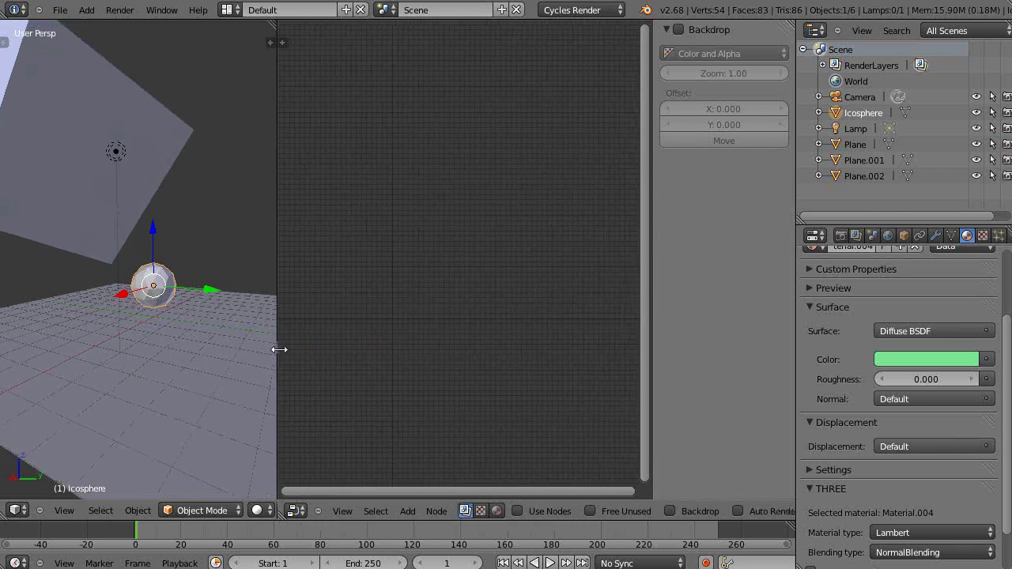
pyautogui.moveTo(652, 339); pyautogui.dragTo(743, 344)
pyautogui.moveTo(278, 321); pyautogui.dragTo(339, 326)
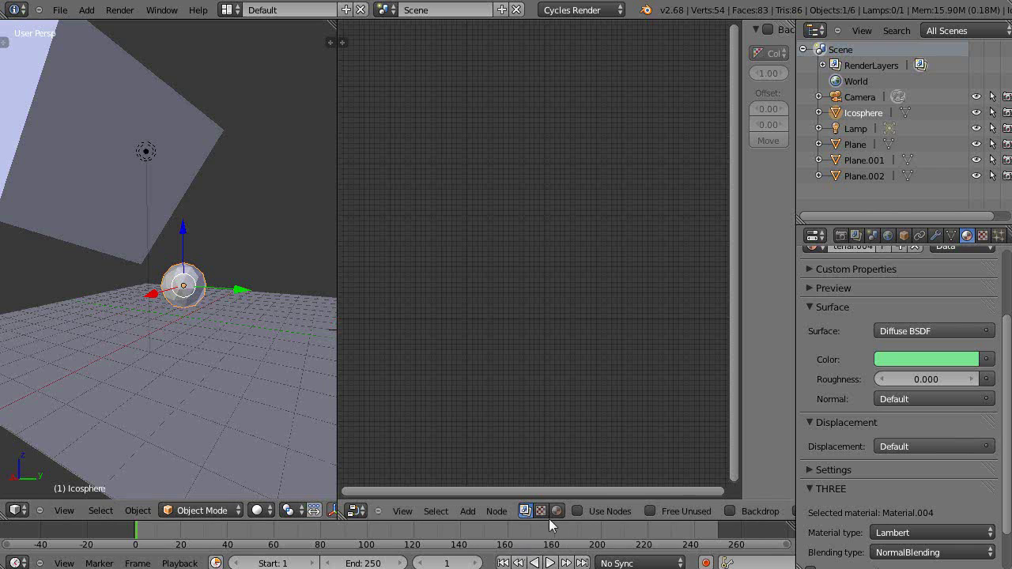
# - Enable Use Nodes on Material.004 and frame its node tree
pyautogui.click(576, 511)
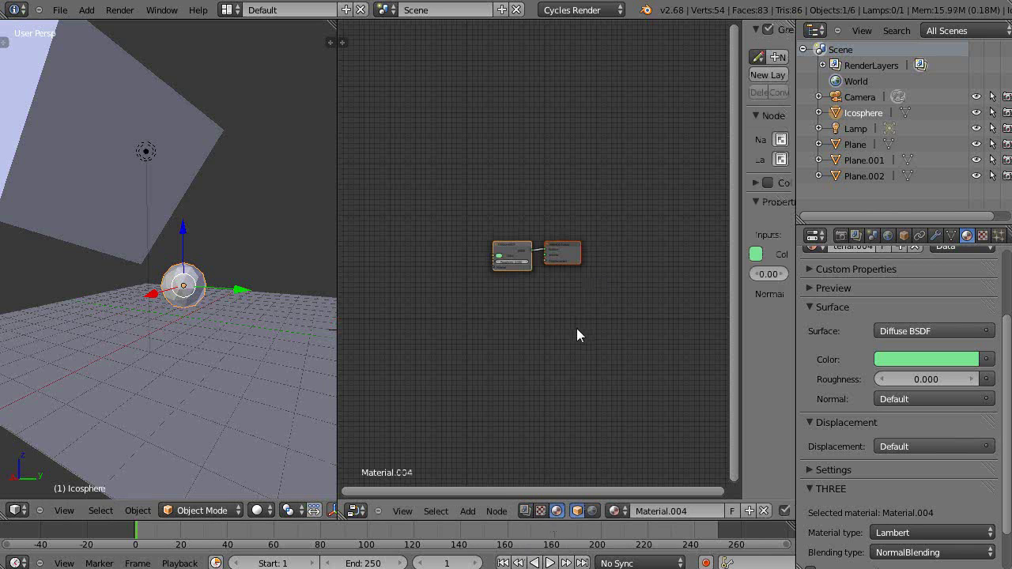
pyautogui.press('Home')
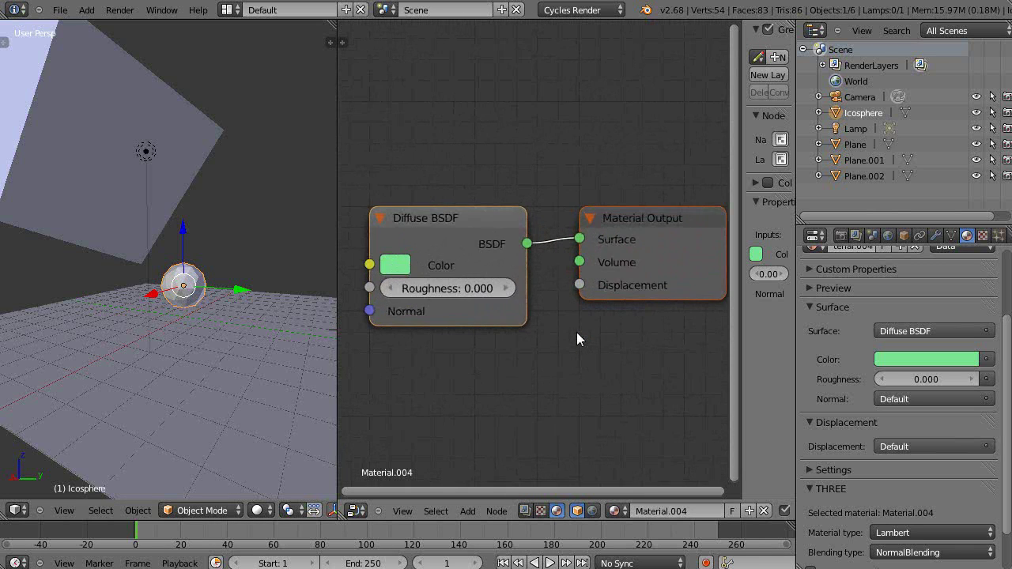
pyautogui.scroll(-2, 577, 333)
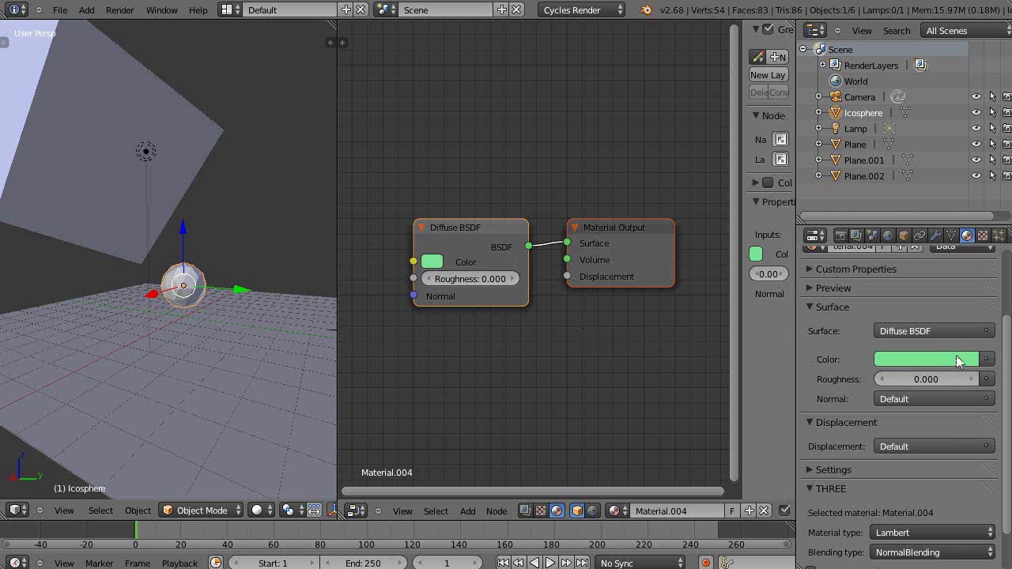
# - Switch the icosphere's surface to Glass BSDF, set Rendered viewport shading, and move the node up-left
pyautogui.click(924, 331)
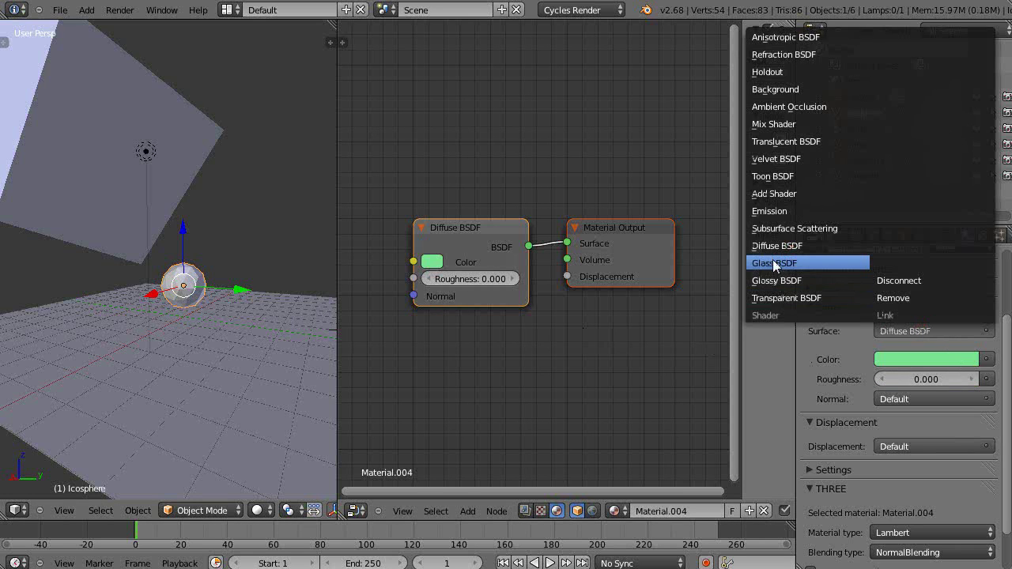
pyautogui.click(772, 262)
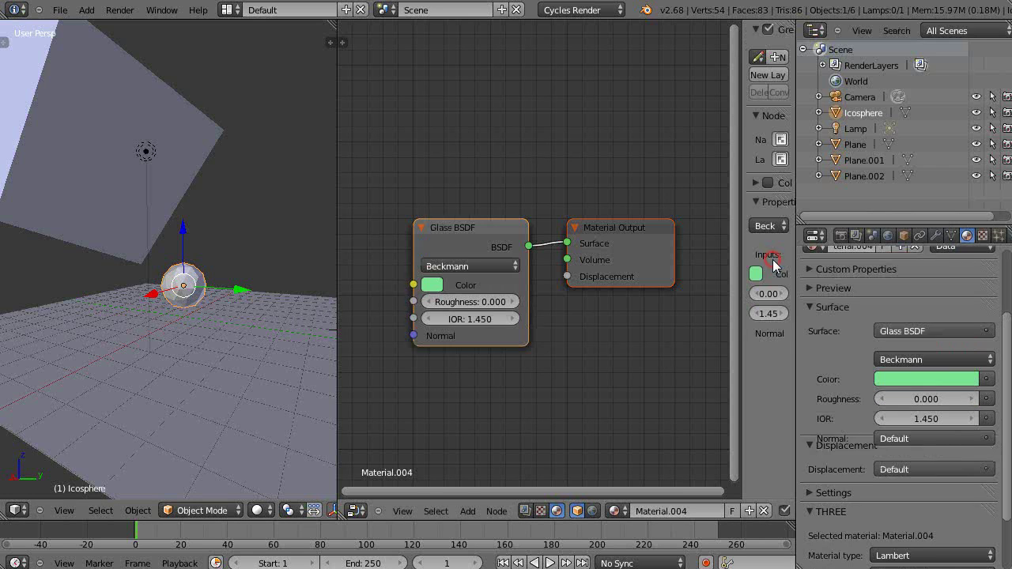
pyautogui.click(259, 510)
pyautogui.click(277, 408)
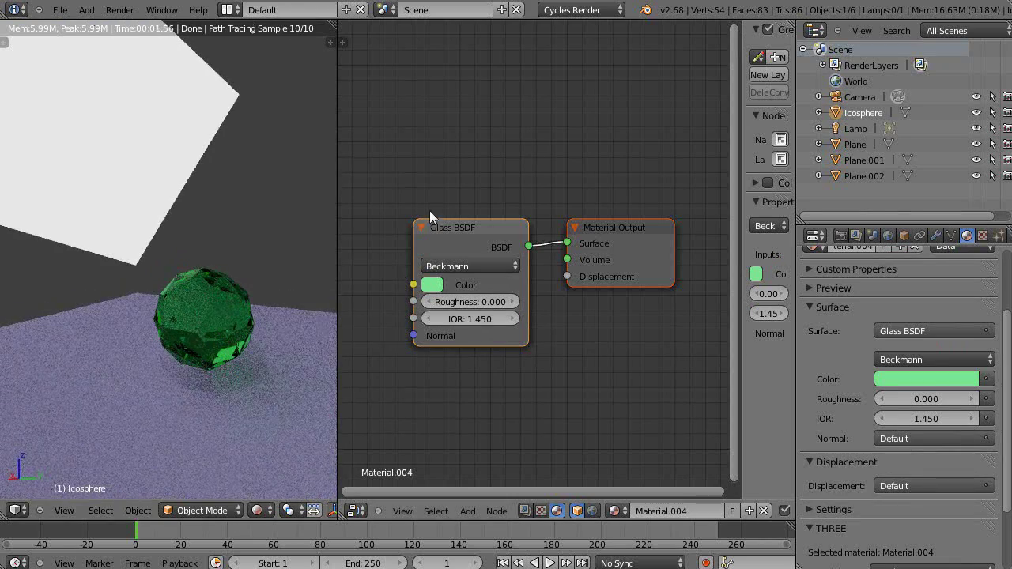
pyautogui.scroll(-2, 797, 372)
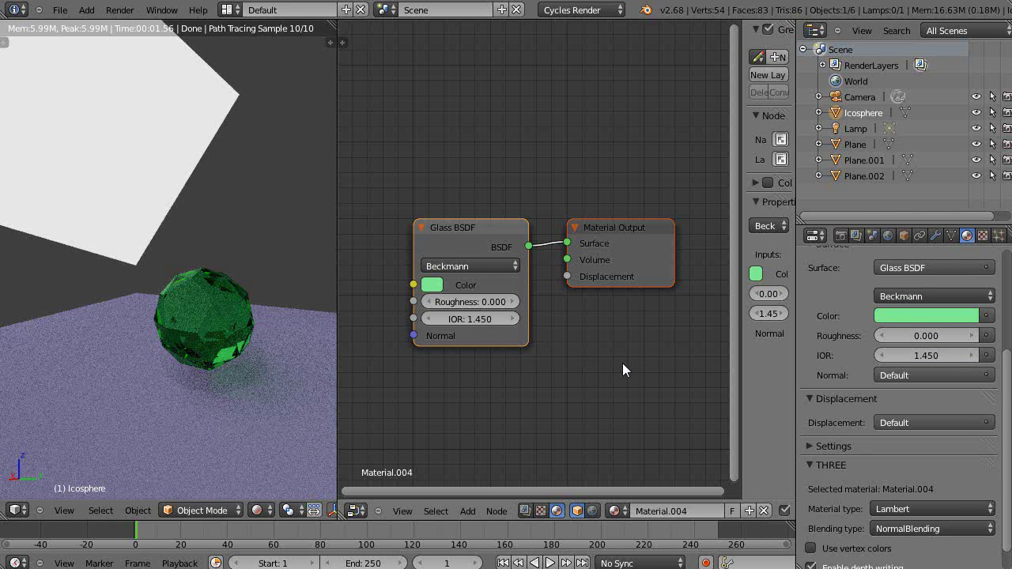
pyautogui.moveTo(458, 226); pyautogui.dragTo(404, 100)
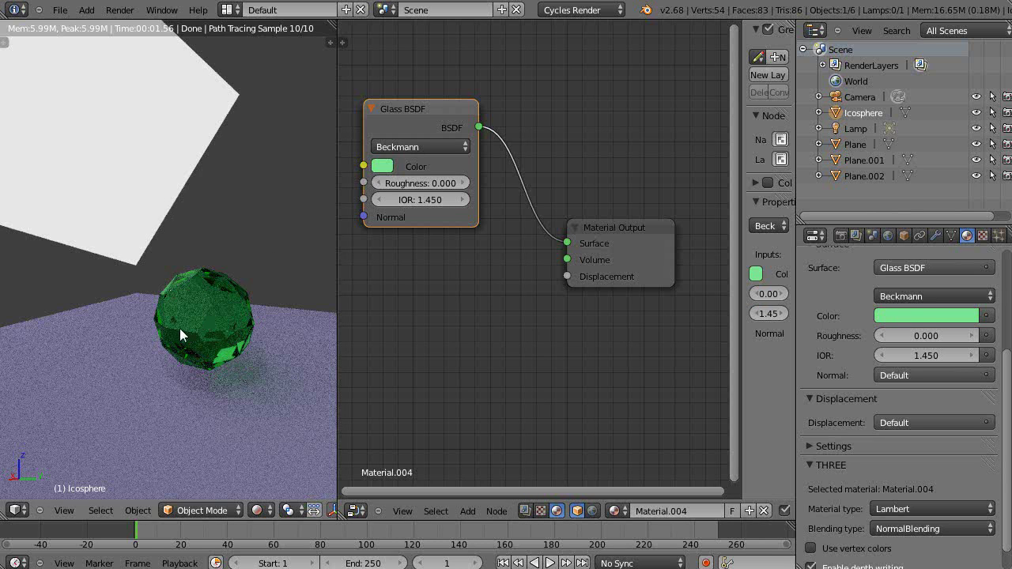
# - Select Plane.001 and set its Emission Strength to 10
pyautogui.rightClick(112, 141)
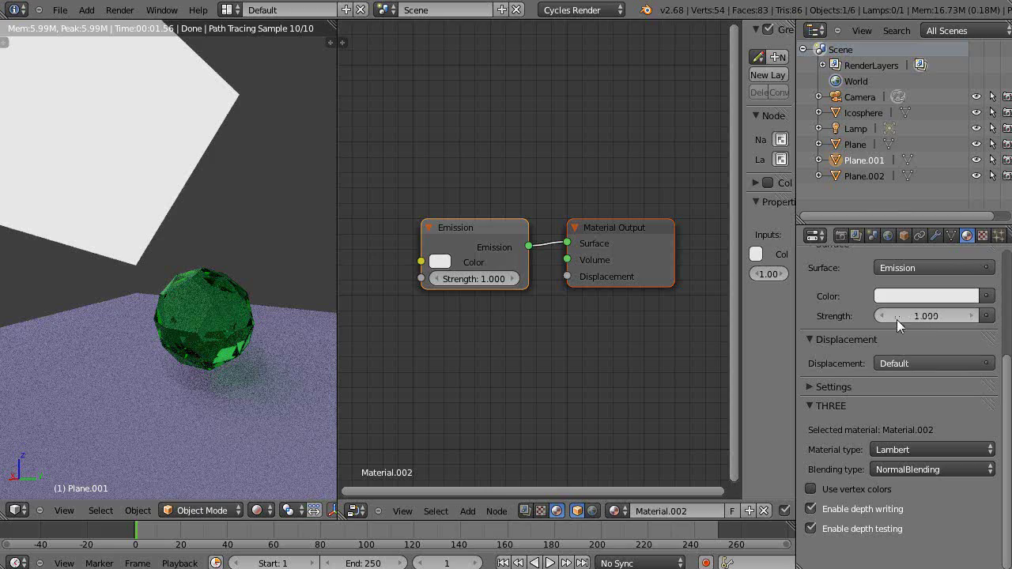
pyautogui.moveTo(891, 317)
pyautogui.mouseDown()
pyautogui.moveTo(917, 316)
pyautogui.moveTo(889, 321)
pyautogui.mouseUp()
pyautogui.click(940, 315)
pyautogui.write('10')
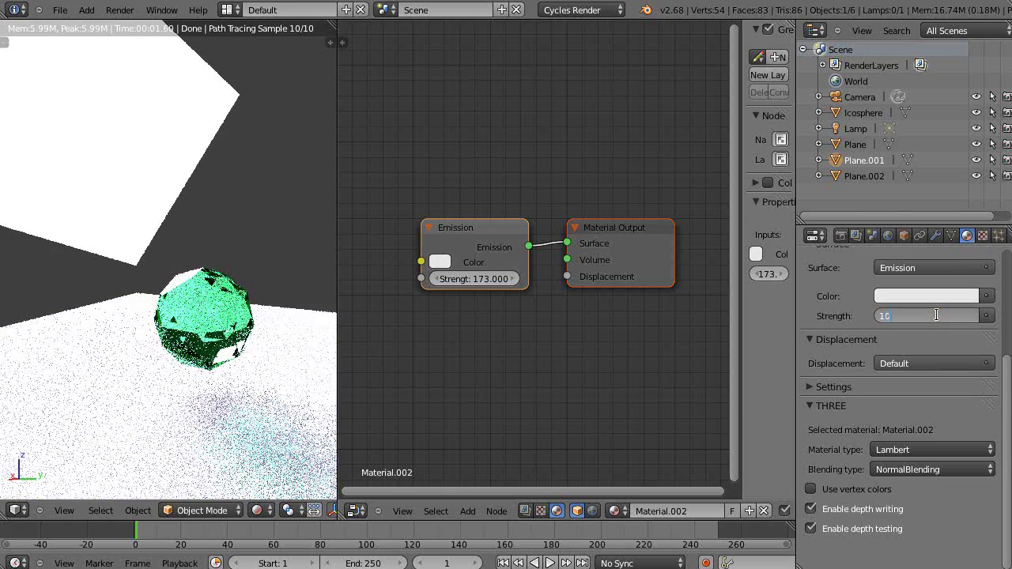
pyautogui.press('Return')
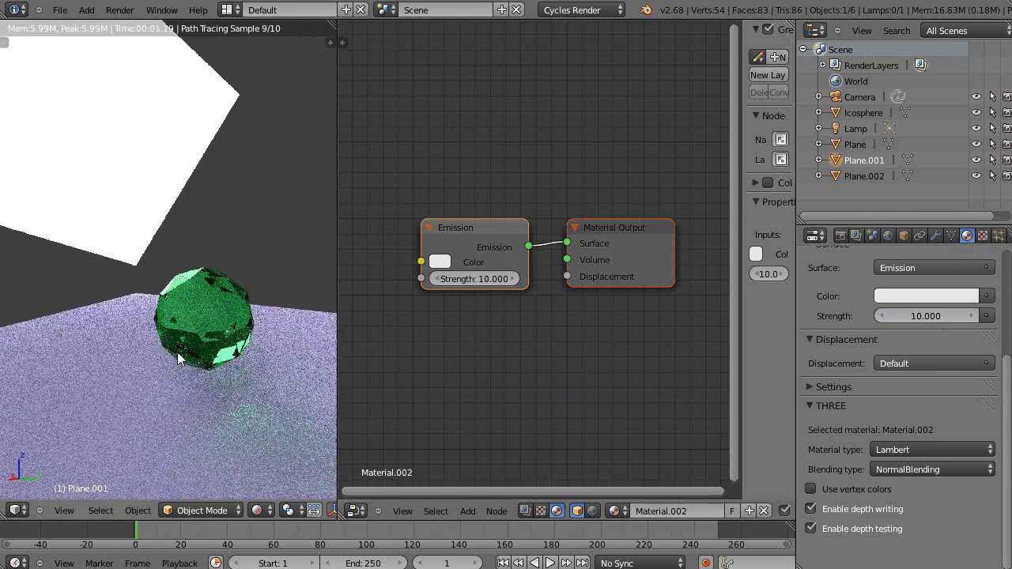
pyautogui.click(842, 235)
# - Expand Sampling and set viewport Preview samples to 50
pyautogui.scroll(-5, 949, 428)
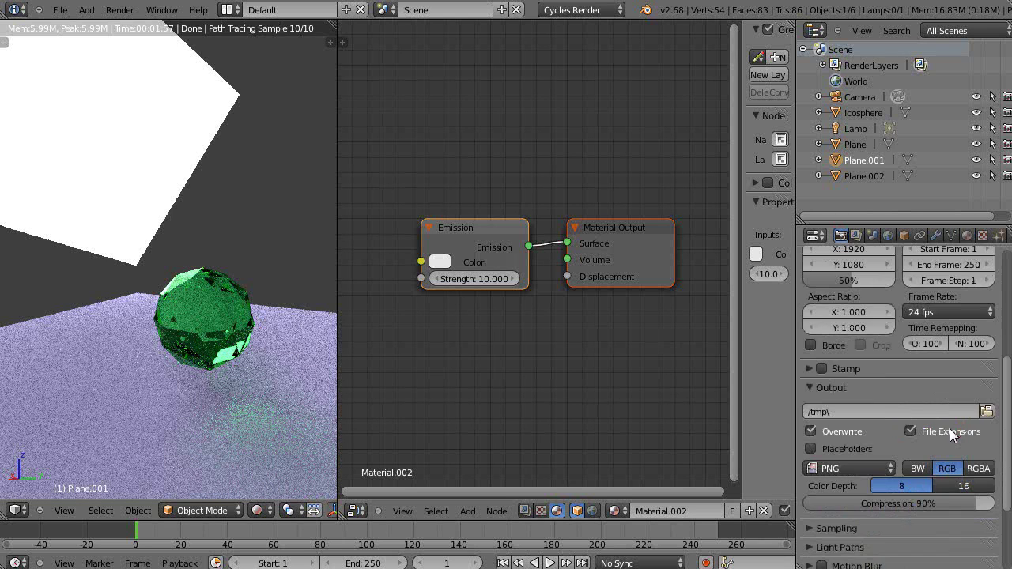
pyautogui.scroll(-4, 949, 428)
pyautogui.click(810, 404)
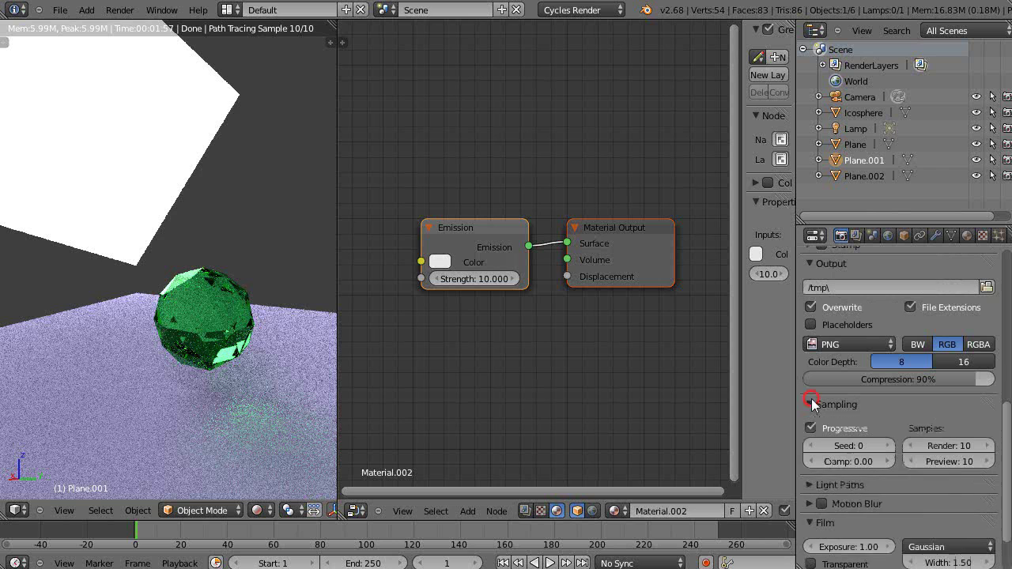
pyautogui.click(973, 461)
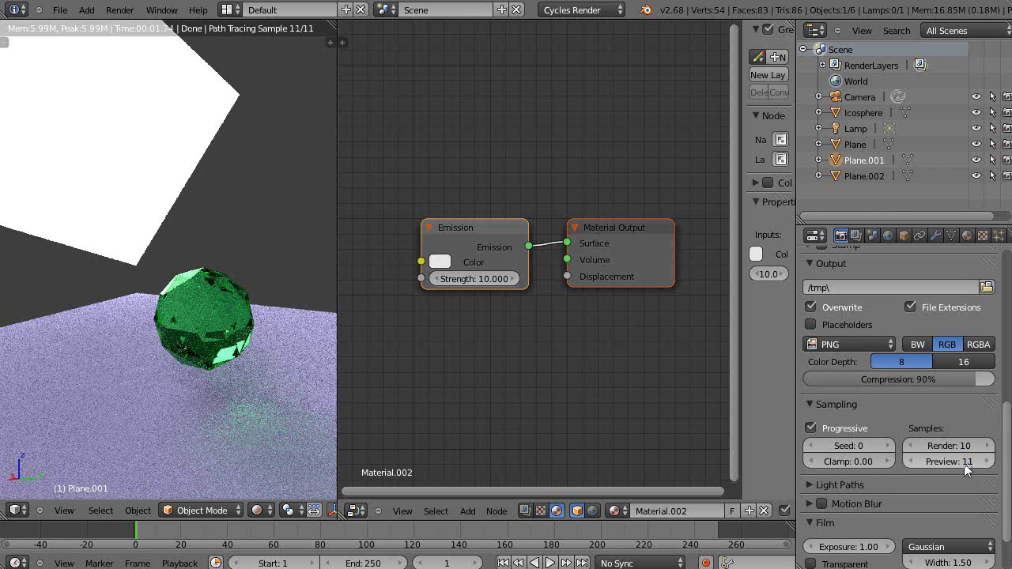
pyautogui.click(963, 462)
pyautogui.write('50')
pyautogui.press('Return')
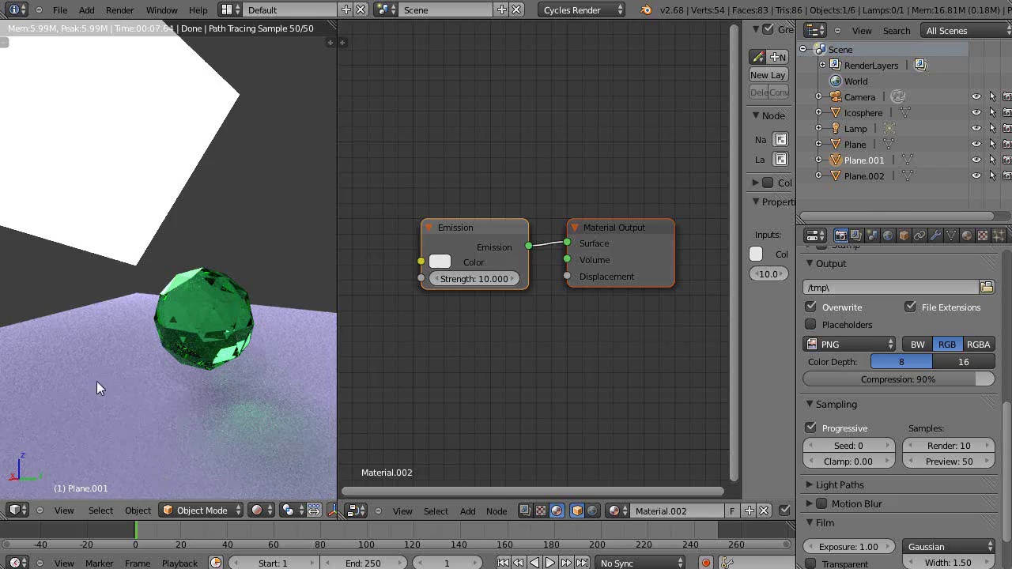
pyautogui.scroll(2, 181, 398)
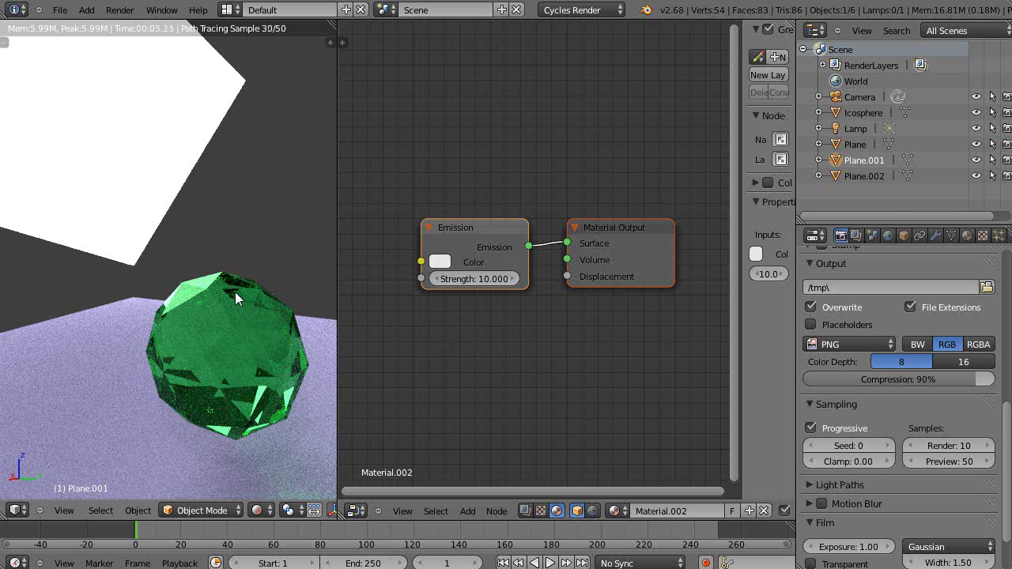
pyautogui.click(171, 120)
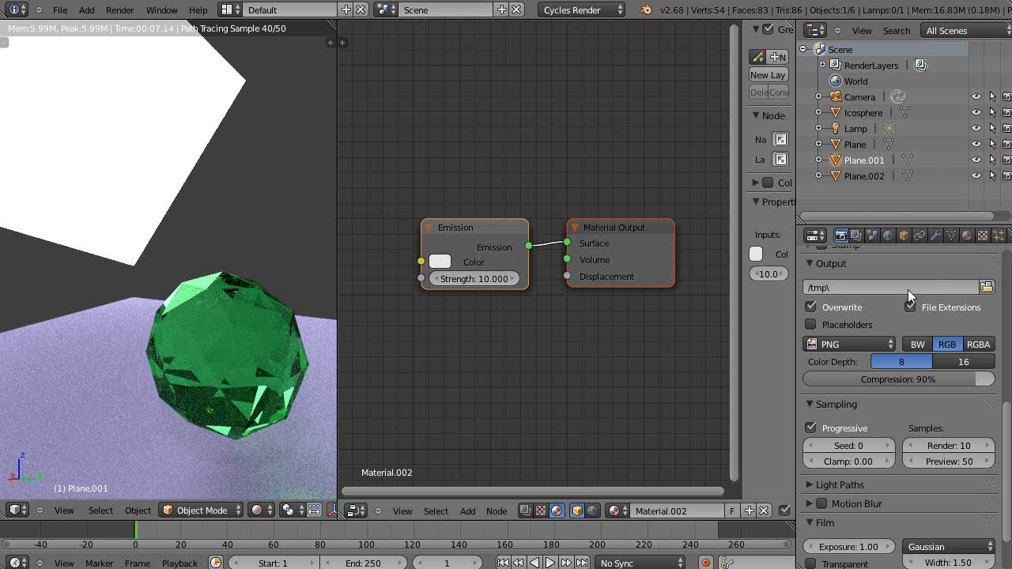
# - Lower the plane's Emission Strength to 1 and scale the plane up larger
pyautogui.click(967, 235)
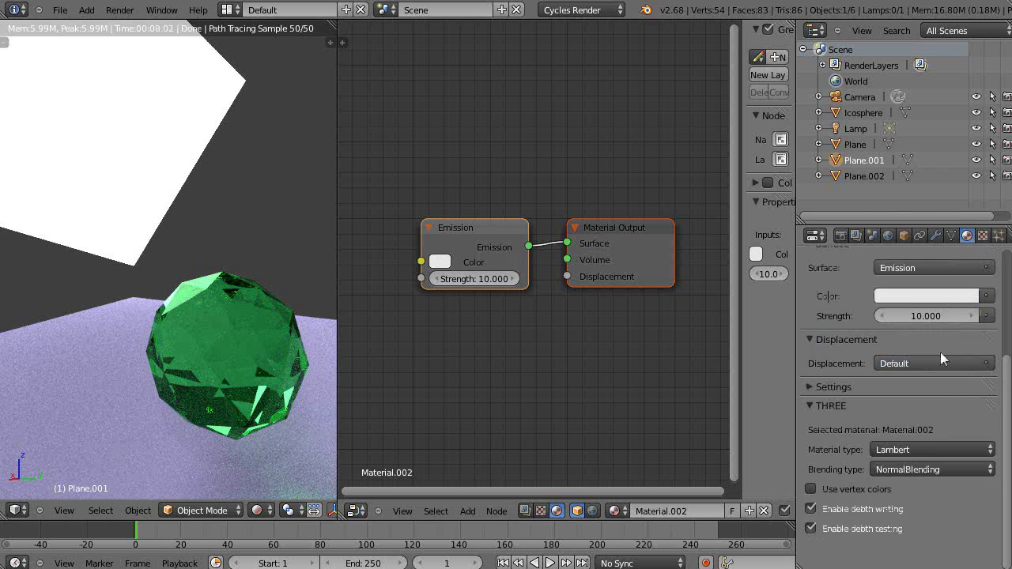
pyautogui.click(928, 316)
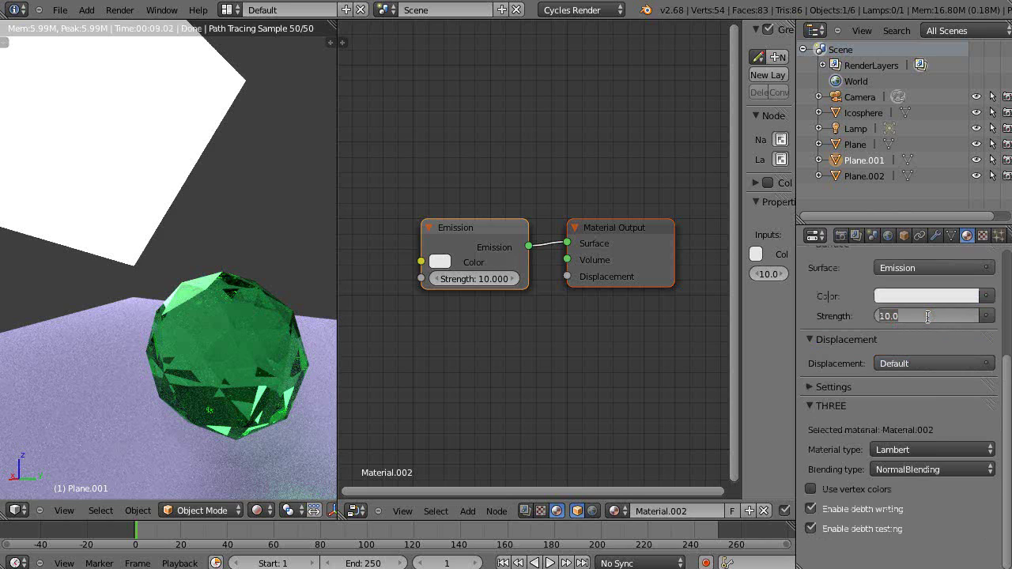
pyautogui.write('1')
pyautogui.press('Return')
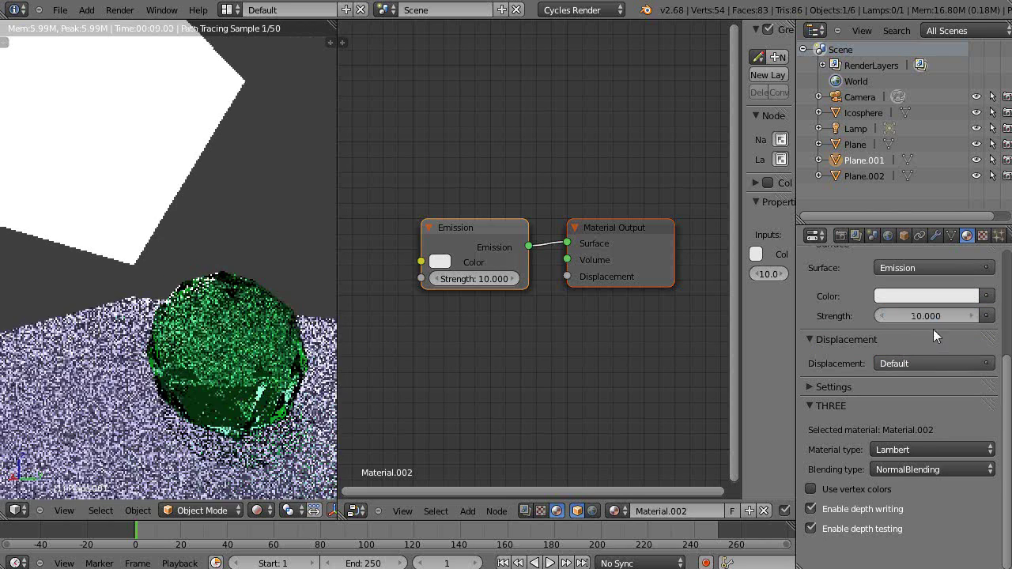
pyautogui.write('1')
pyautogui.press('Return')
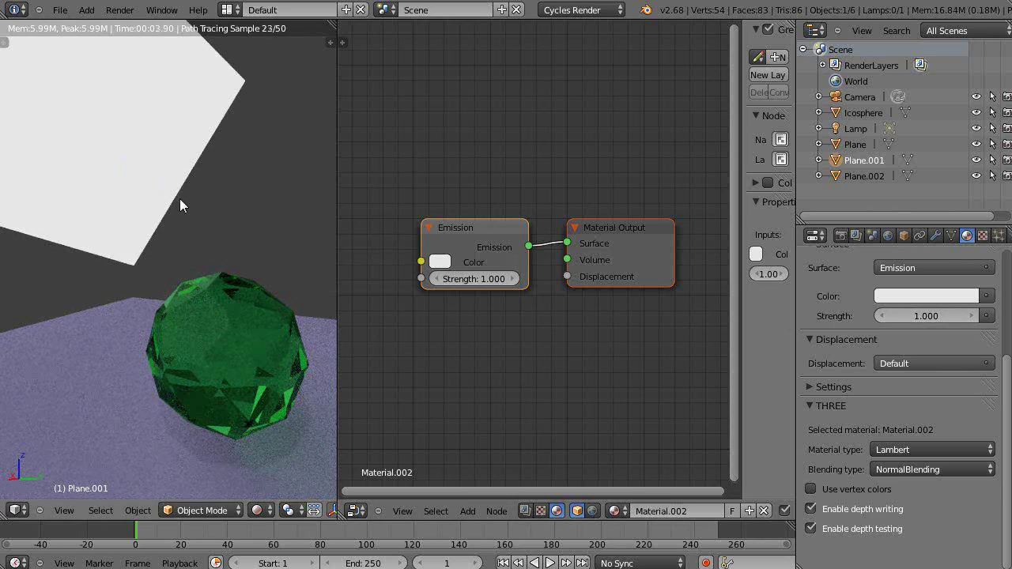
pyautogui.press('s')
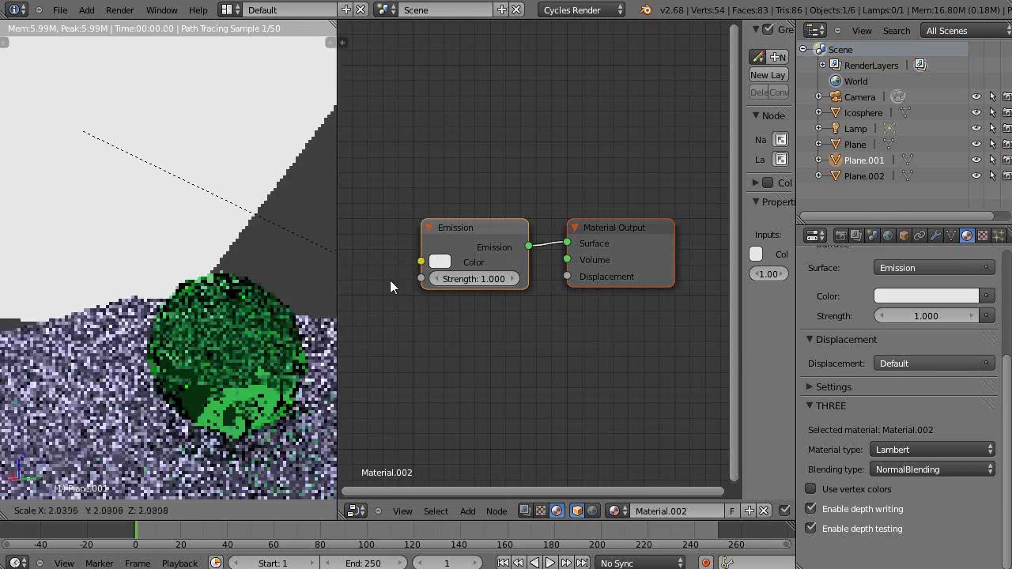
pyautogui.click(390, 280)
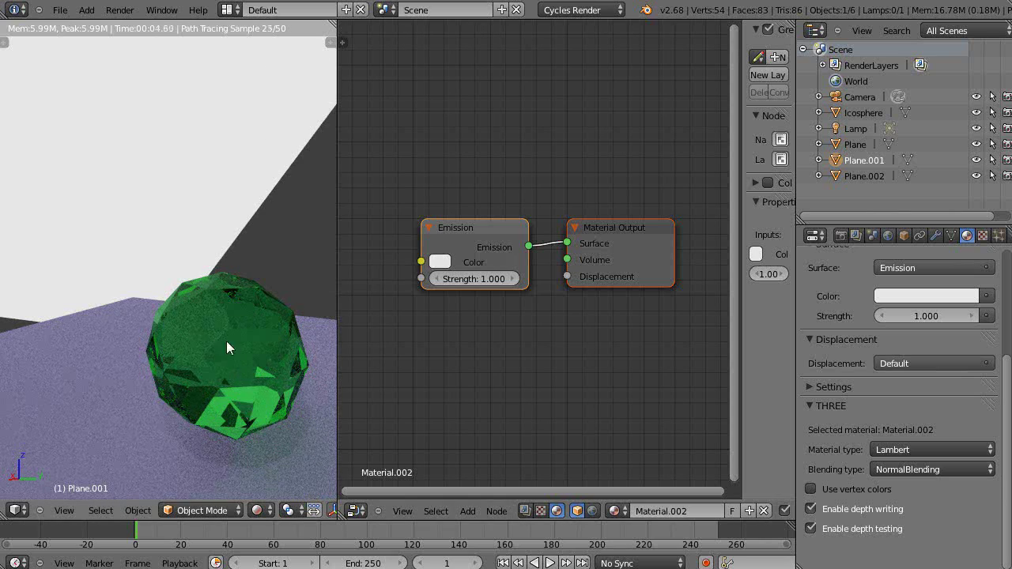
# - Widen the rendered 3D view beside the node editor and orbit to frame the green glass icosphere
pyautogui.moveTo(207, 469); pyautogui.dragTo(224, 468, button='middle')
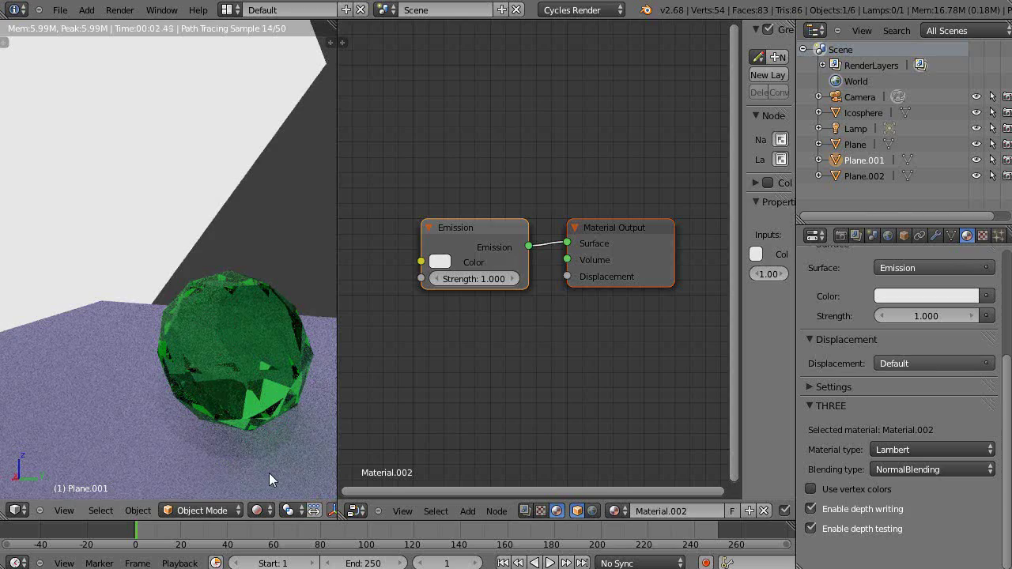
pyautogui.moveTo(337, 431); pyautogui.dragTo(590, 436)
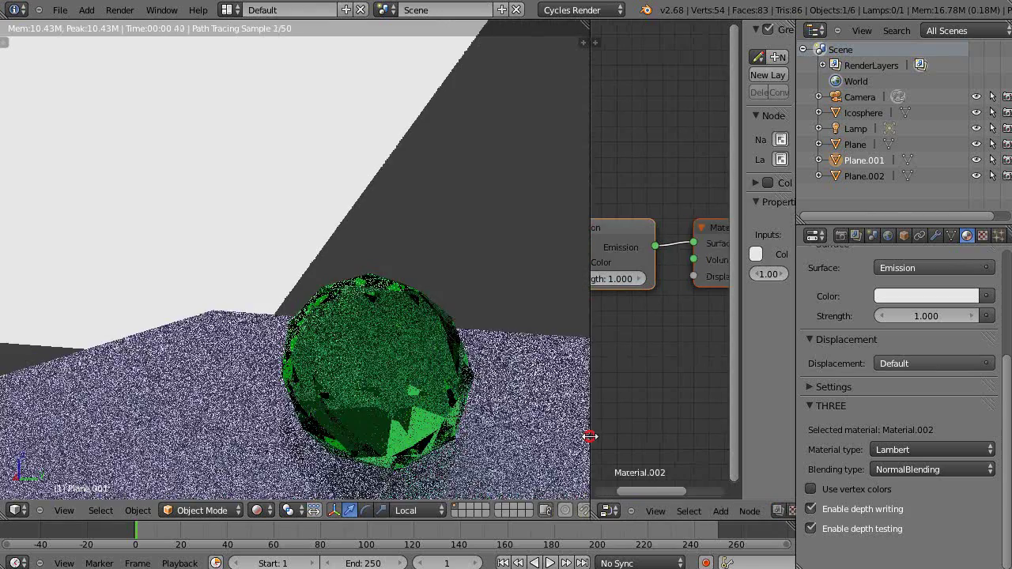
pyautogui.moveTo(497, 409)
pyautogui.mouseDown(button='middle')
pyautogui.moveTo(458, 346)
pyautogui.moveTo(426, 383)
pyautogui.moveTo(468, 398)
pyautogui.moveTo(398, 389)
pyautogui.moveTo(400, 375)
pyautogui.mouseUp(button='middle')
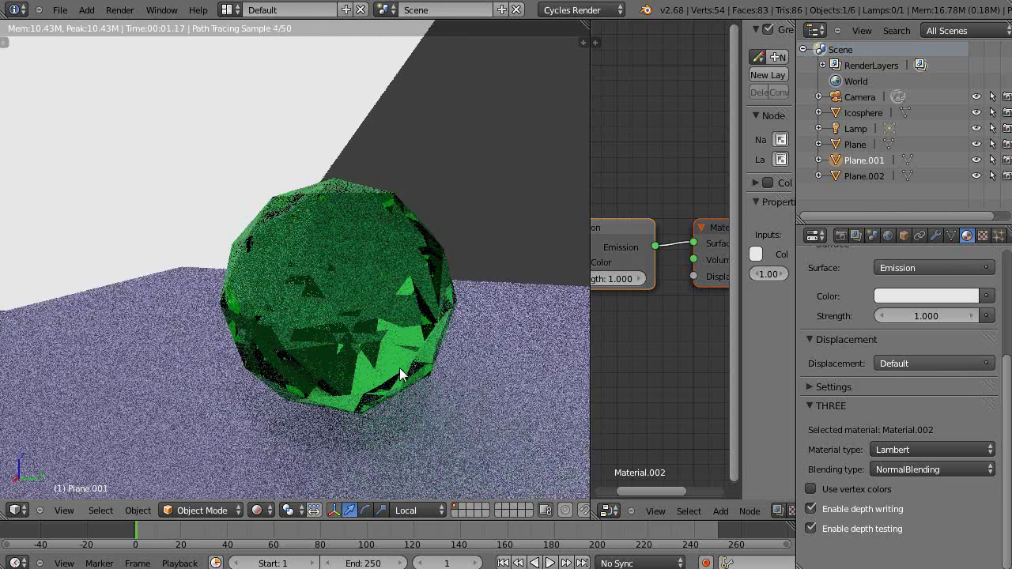